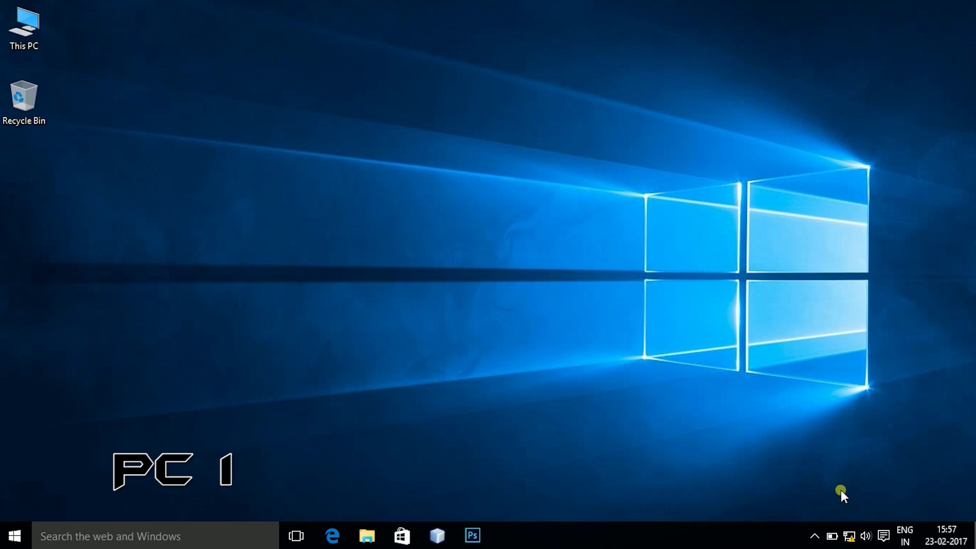
# Turn on network discovery for PC 1's Guest or Public profile and save the change
pyautogui.rightClick(850, 539)
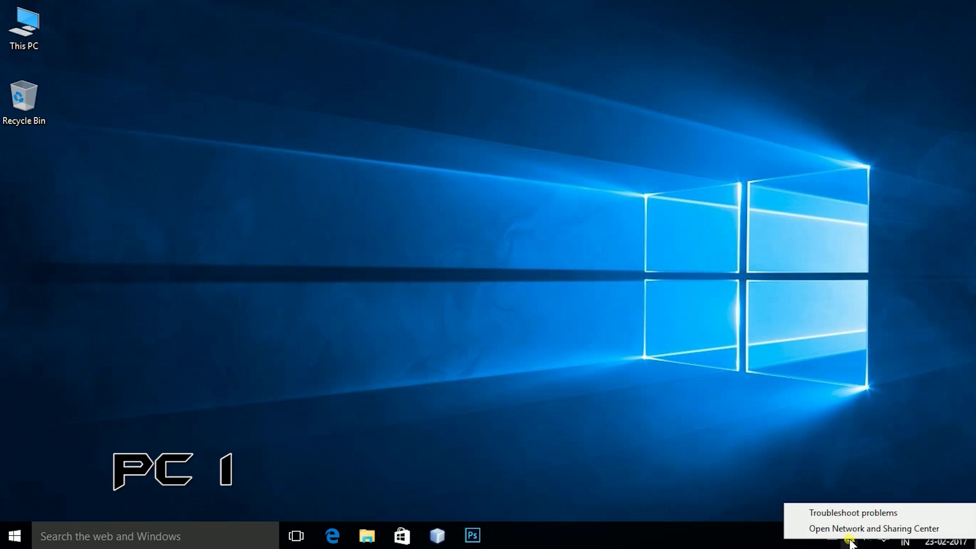
pyautogui.click(823, 529)
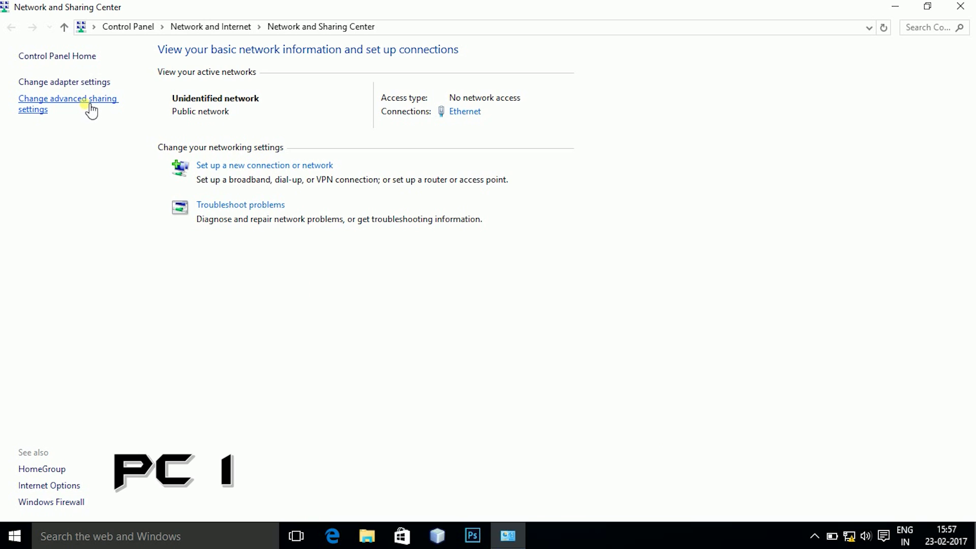
pyautogui.click(91, 109)
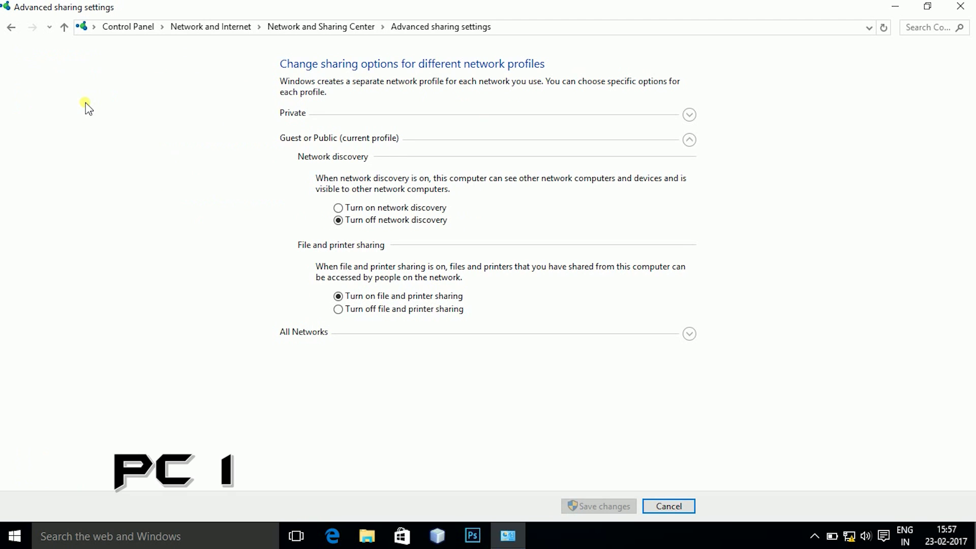
pyautogui.click(338, 208)
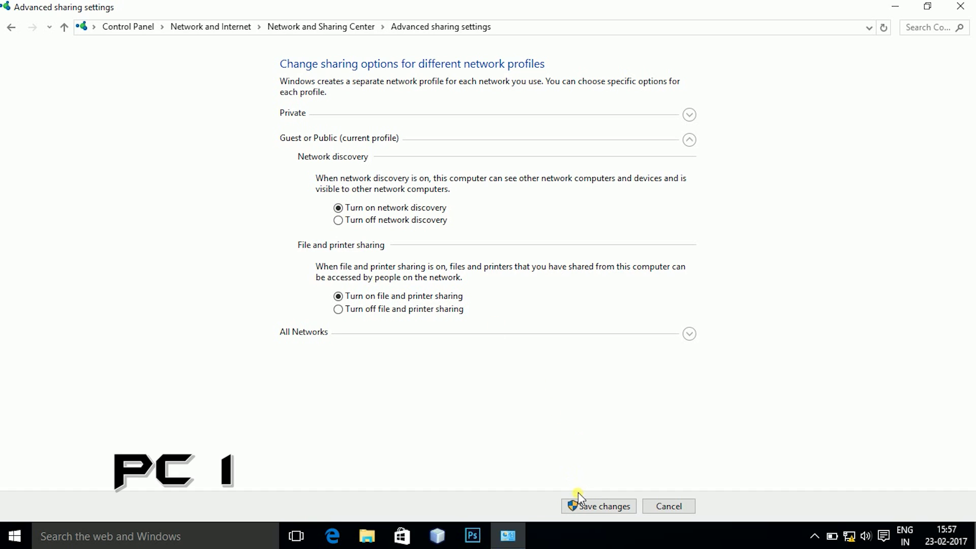
pyautogui.click(580, 506)
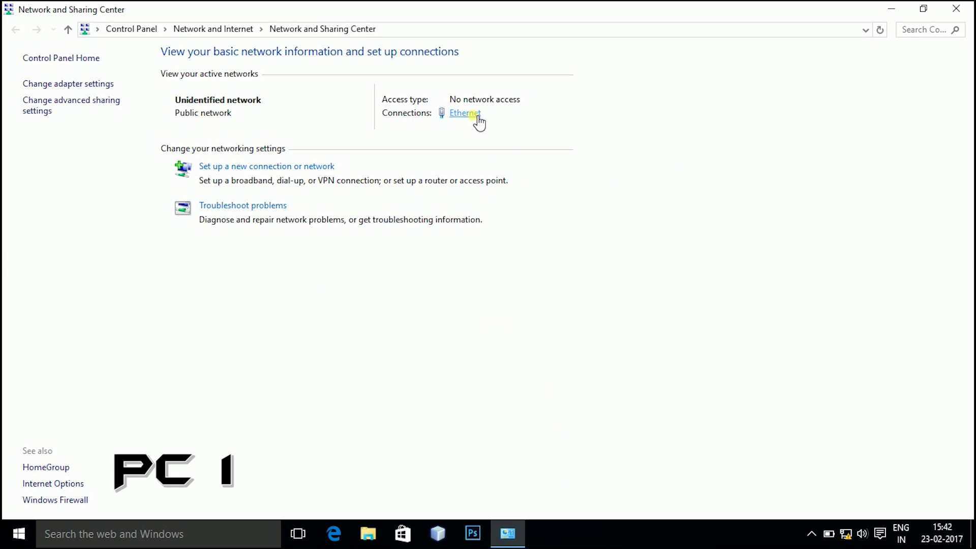
# Set PC 1's Ethernet TCP/IPv4 to static 192.168.1.20, mask 255.255.255.0, then close the Ethernet dialogs
pyautogui.click(464, 113)
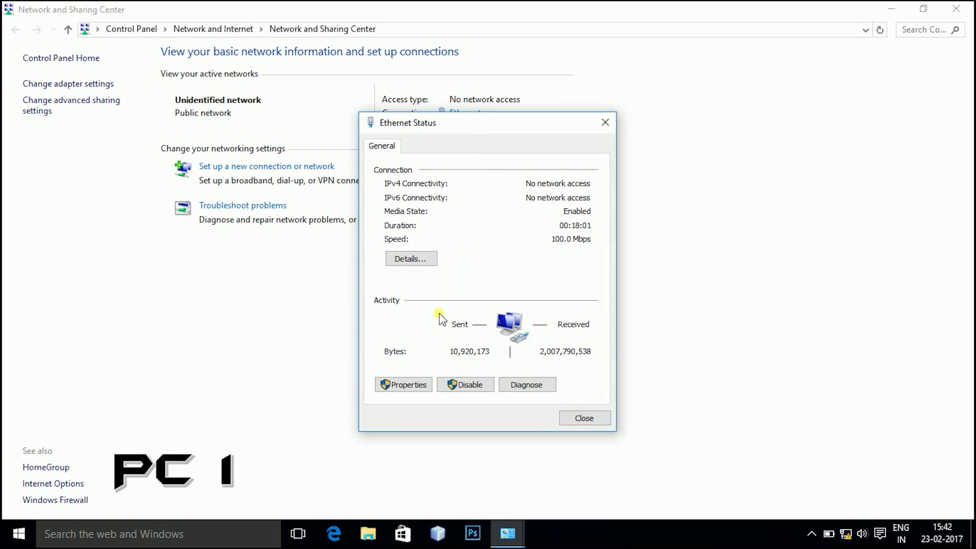
pyautogui.click(407, 384)
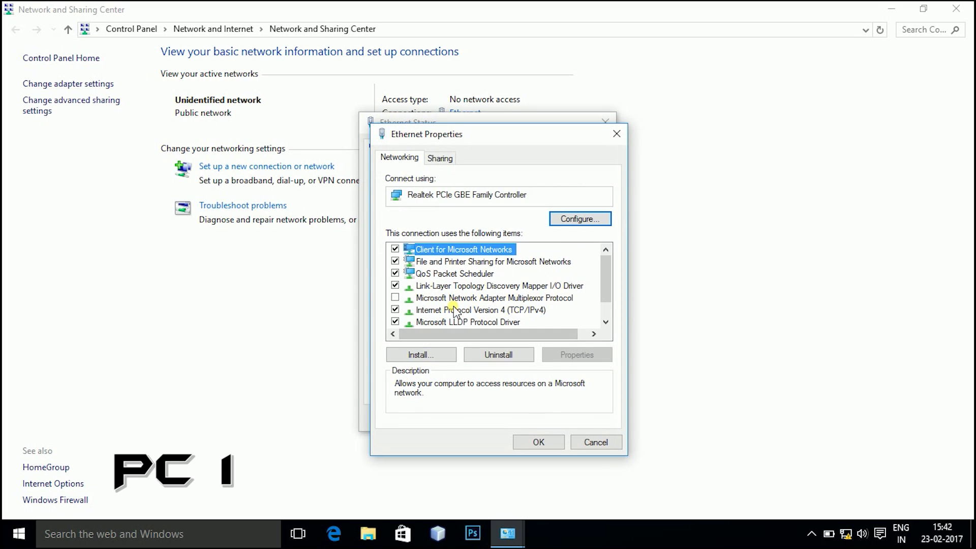
pyautogui.click(454, 310)
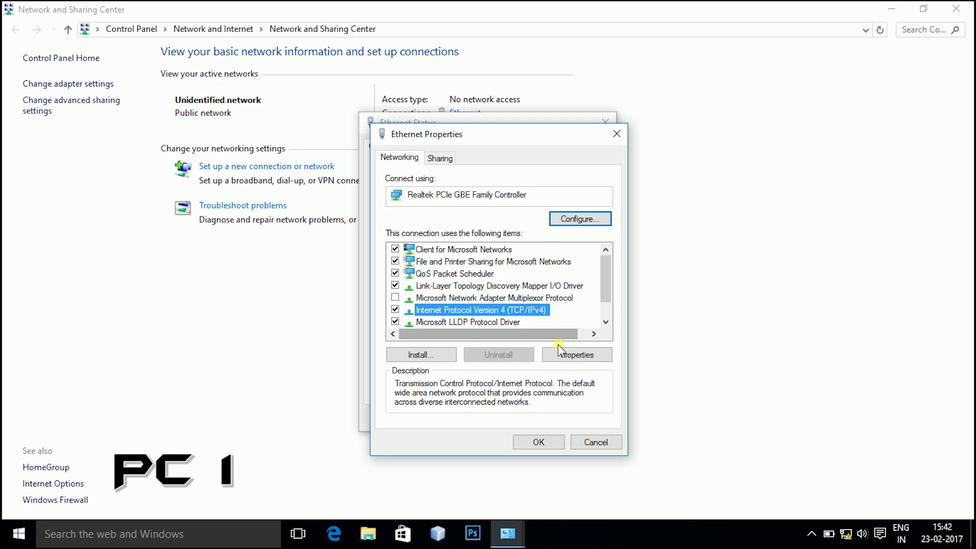
pyautogui.click(559, 351)
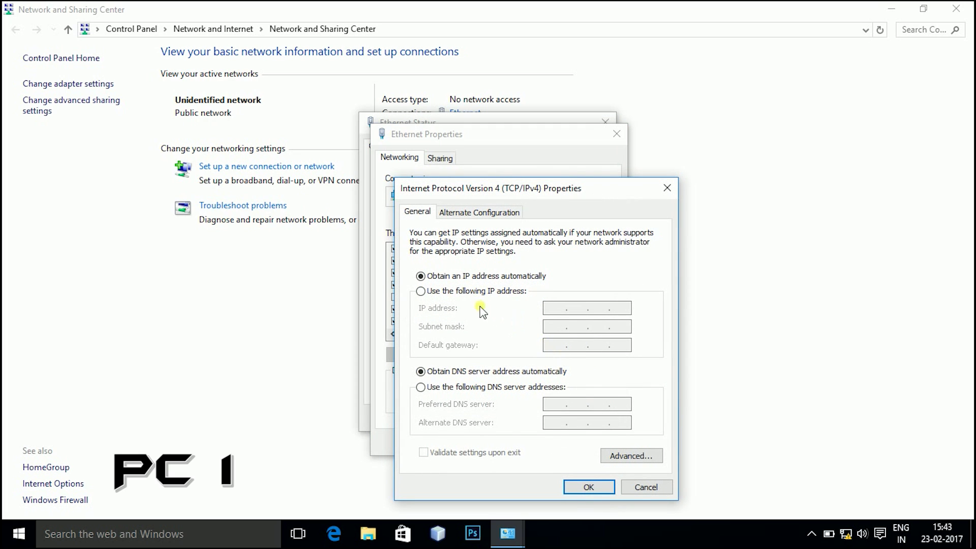
pyautogui.click(420, 291)
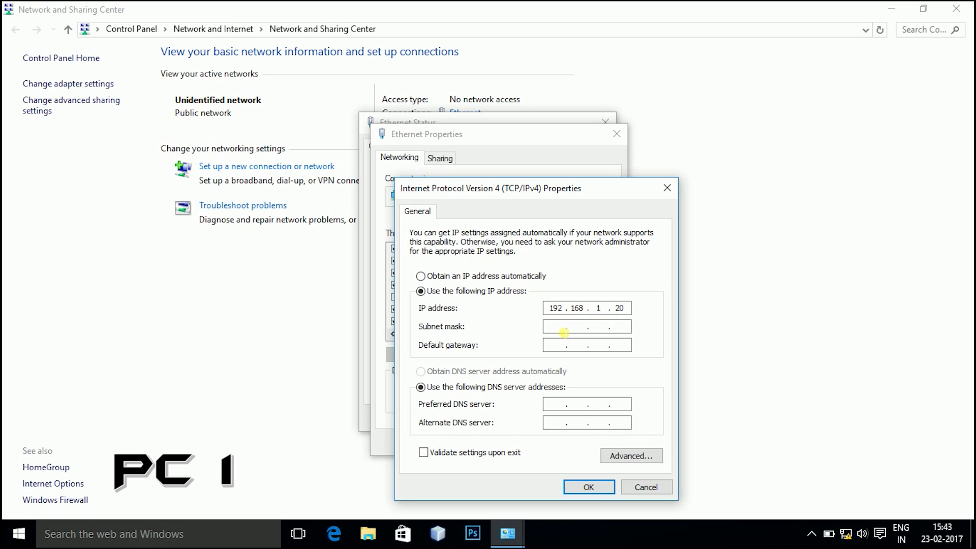
pyautogui.click(563, 333)
pyautogui.click(588, 488)
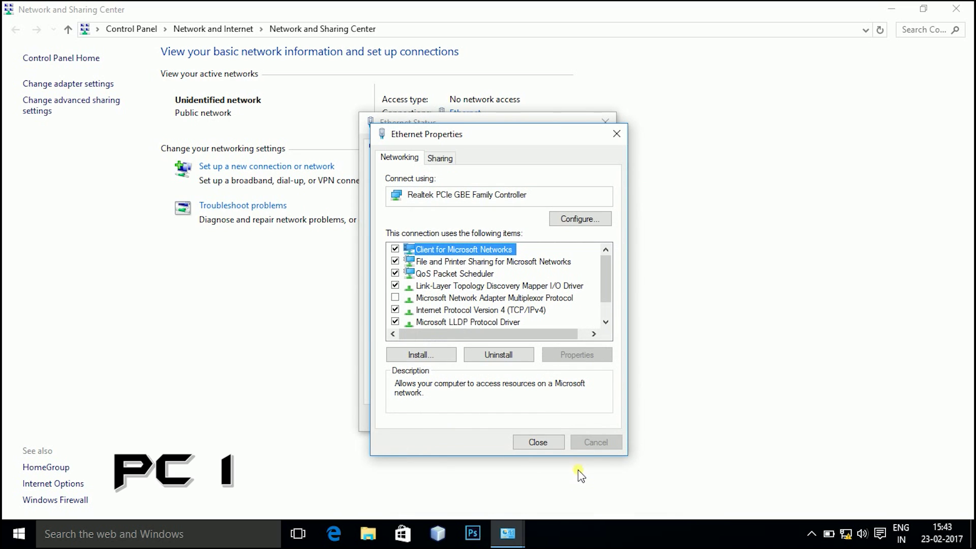
pyautogui.click(555, 441)
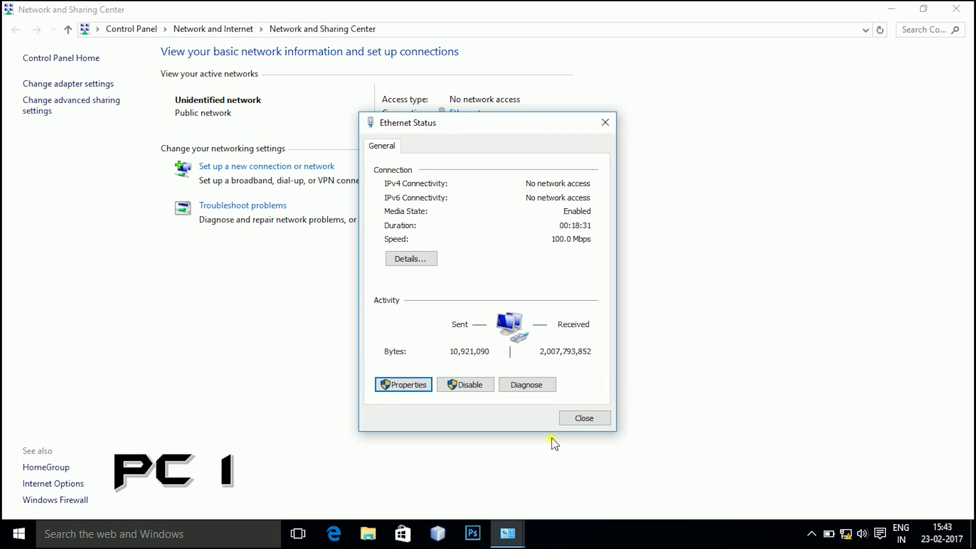
pyautogui.click(573, 419)
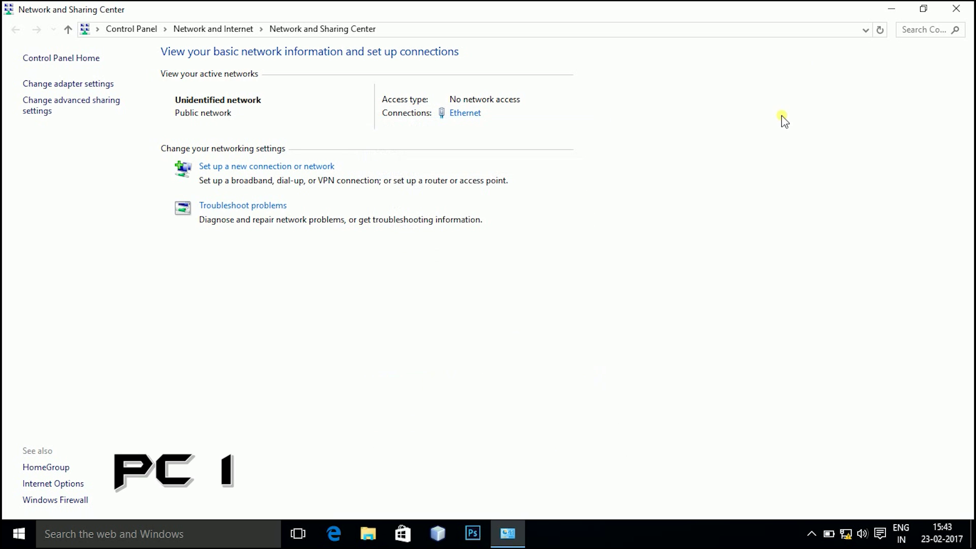
# On PC 2, turn on network discovery for the Guest or Public profile and save it
pyautogui.click(954, 7)
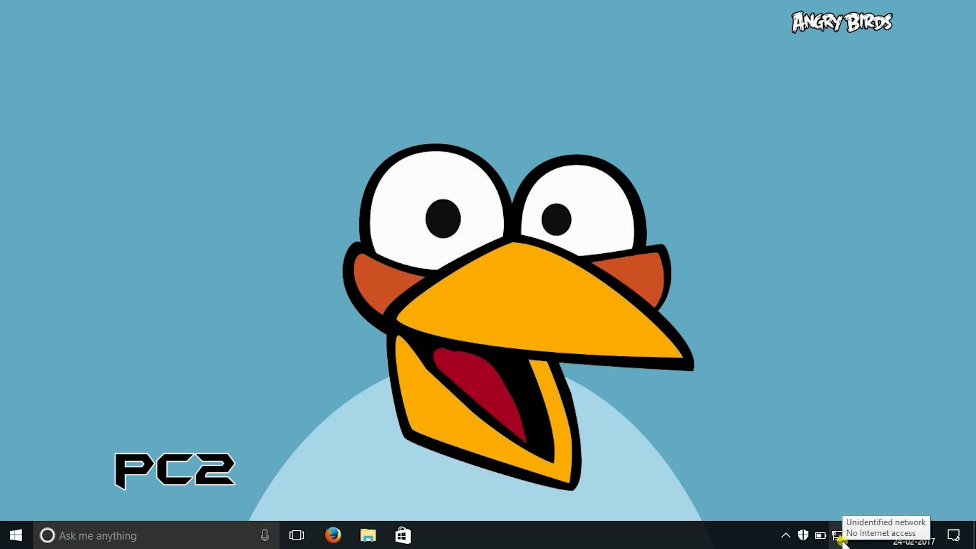
pyautogui.rightClick(841, 538)
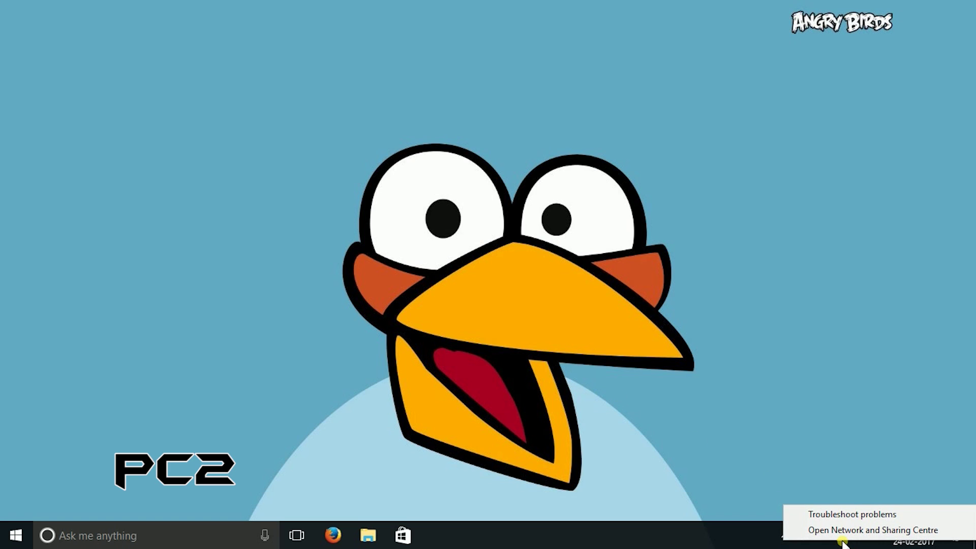
pyautogui.click(843, 530)
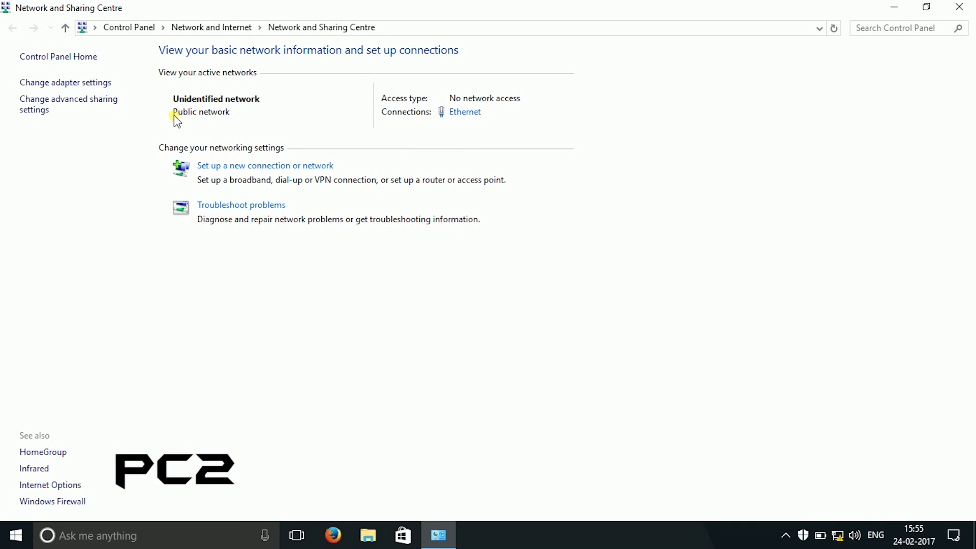
pyautogui.click(111, 104)
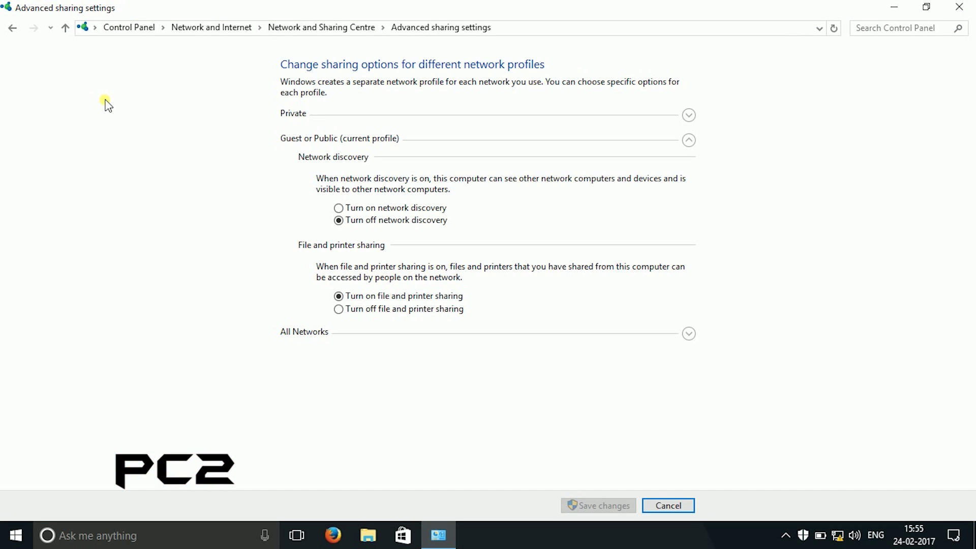
pyautogui.click(339, 208)
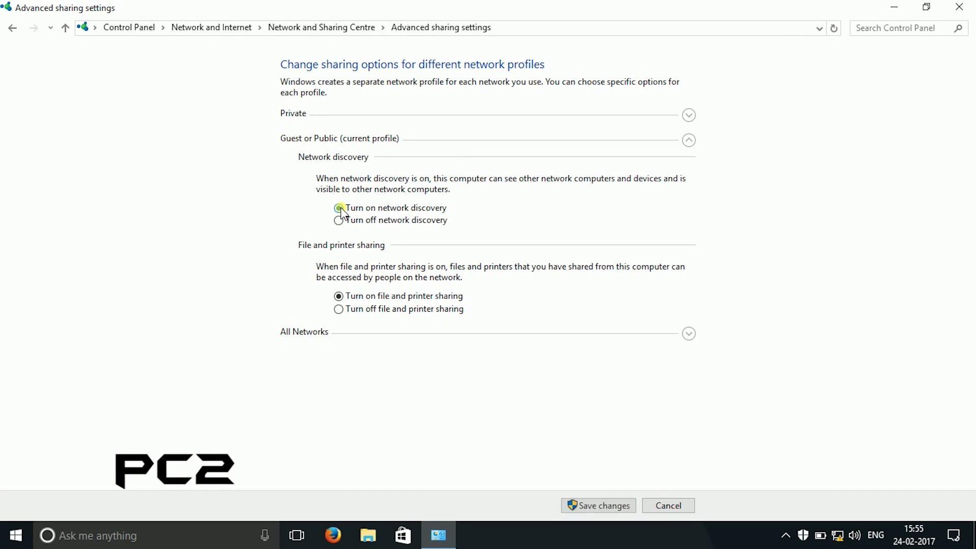
pyautogui.click(571, 503)
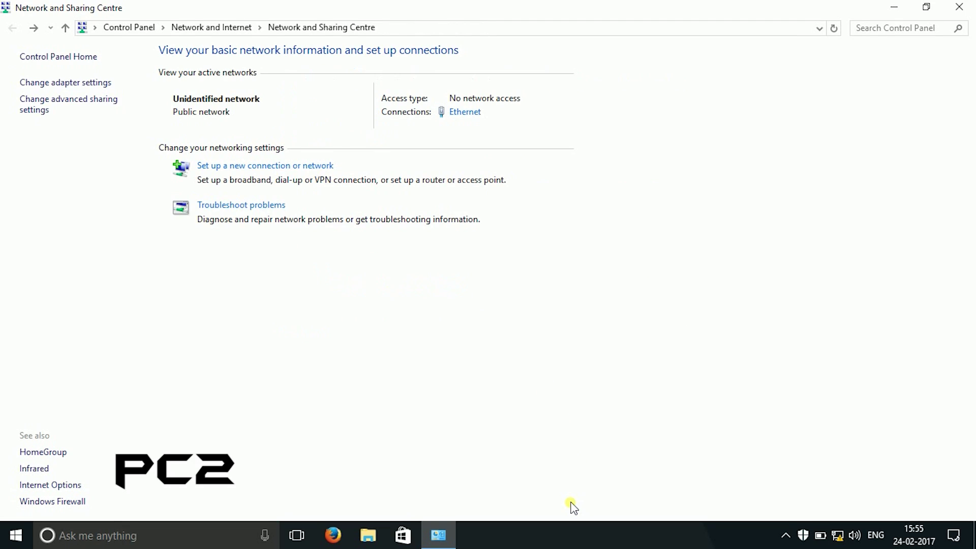
# Set PC 2's Ethernet TCP/IPv4 to static 192.168.1.21 with subnet mask 255.255.255.0
pyautogui.click(464, 112)
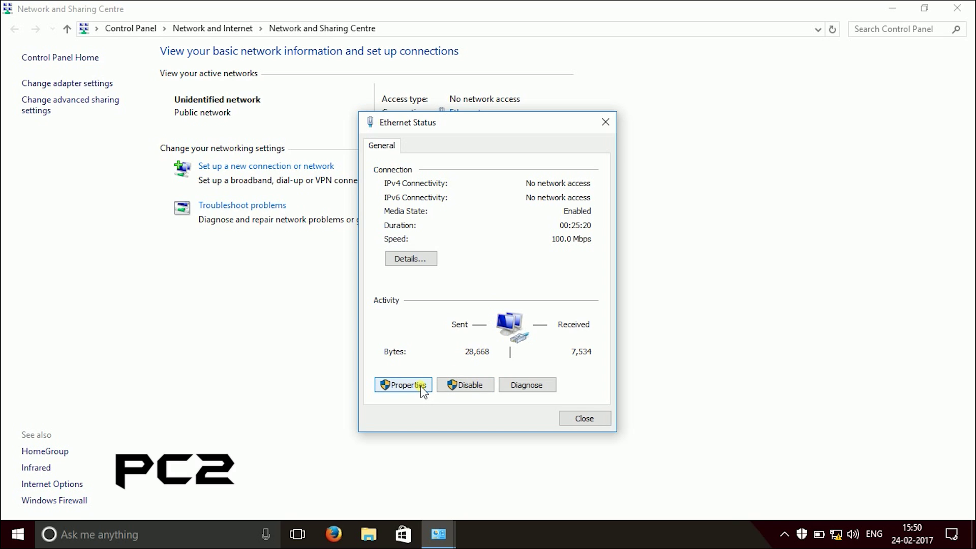
pyautogui.click(420, 386)
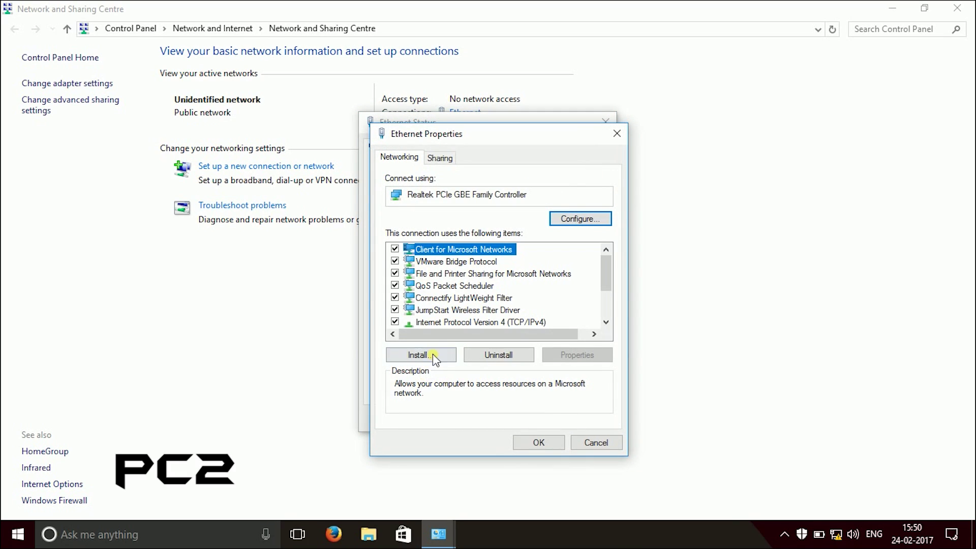
pyautogui.click(454, 322)
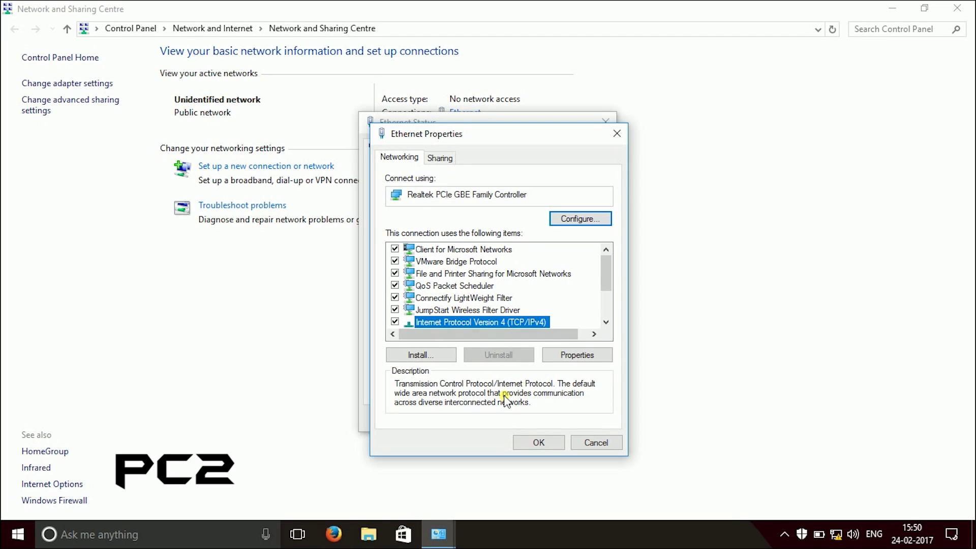
pyautogui.click(570, 354)
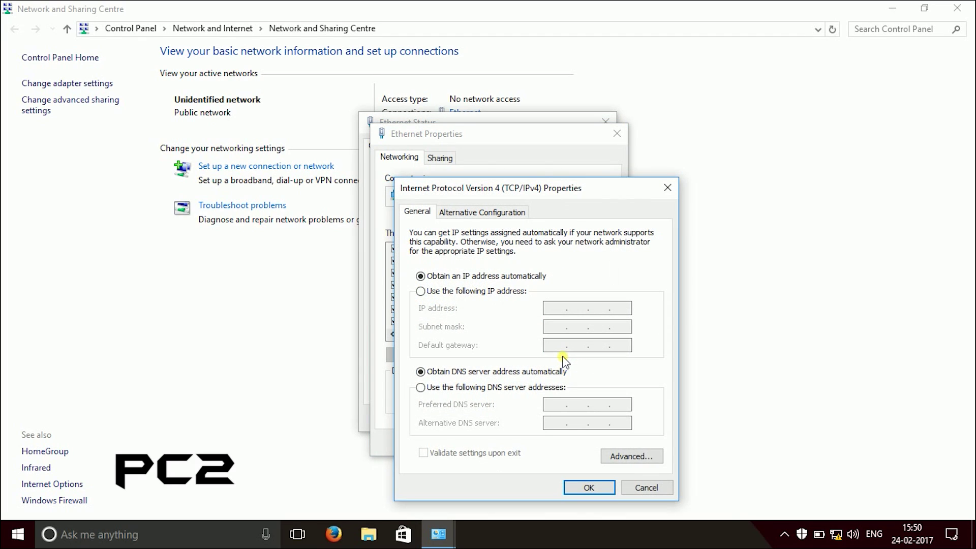
pyautogui.click(421, 291)
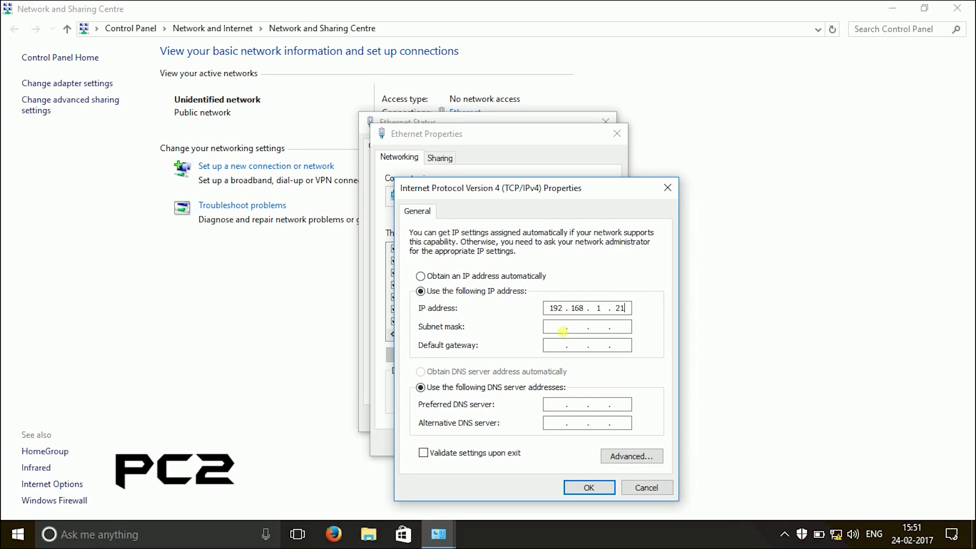
pyautogui.click(561, 329)
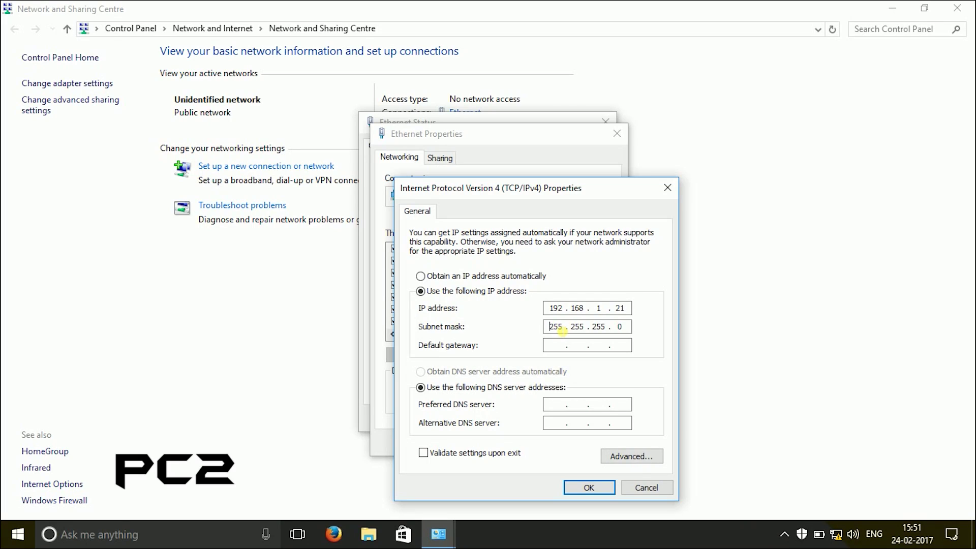
pyautogui.click(590, 488)
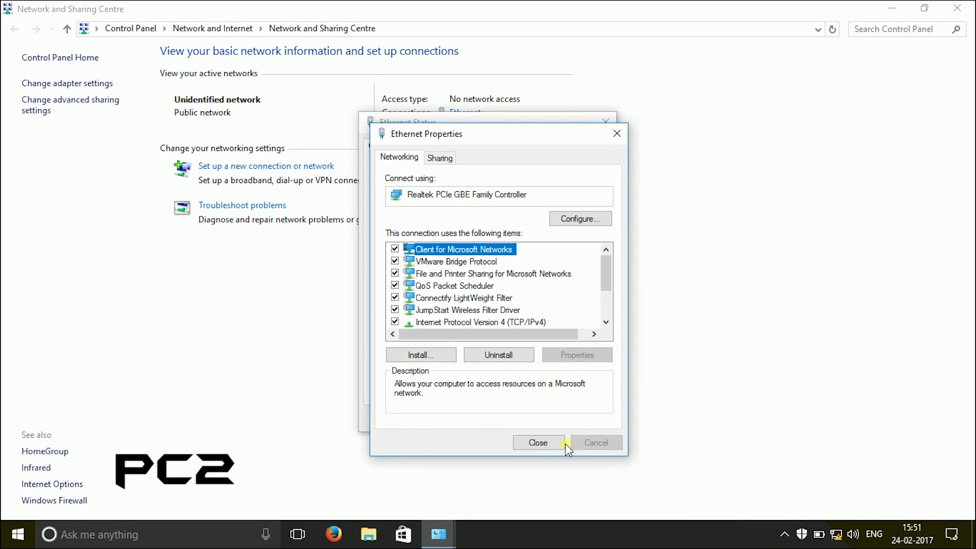
# Close the Ethernet dialogs and open Properties of the Games and Softs (D:) drive in This PC
pyautogui.click(544, 444)
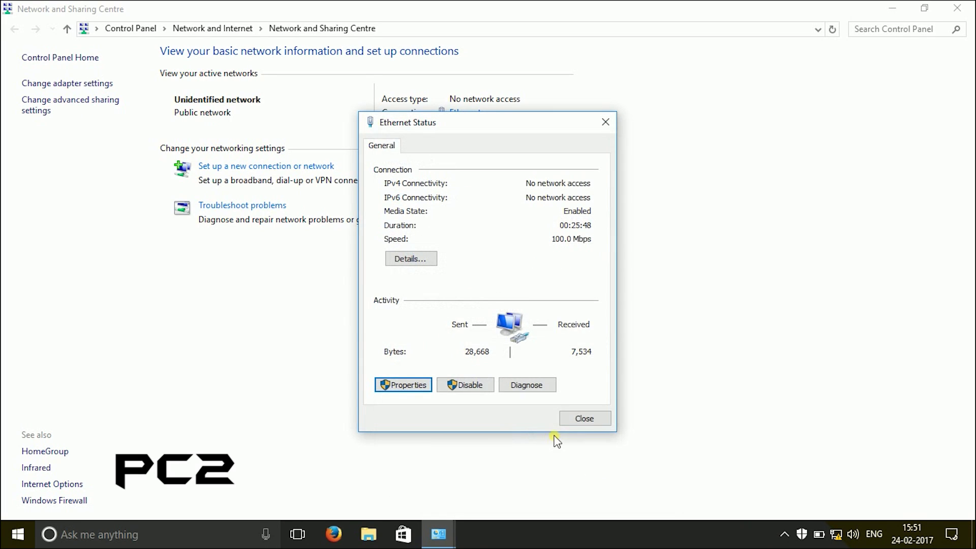
pyautogui.click(569, 419)
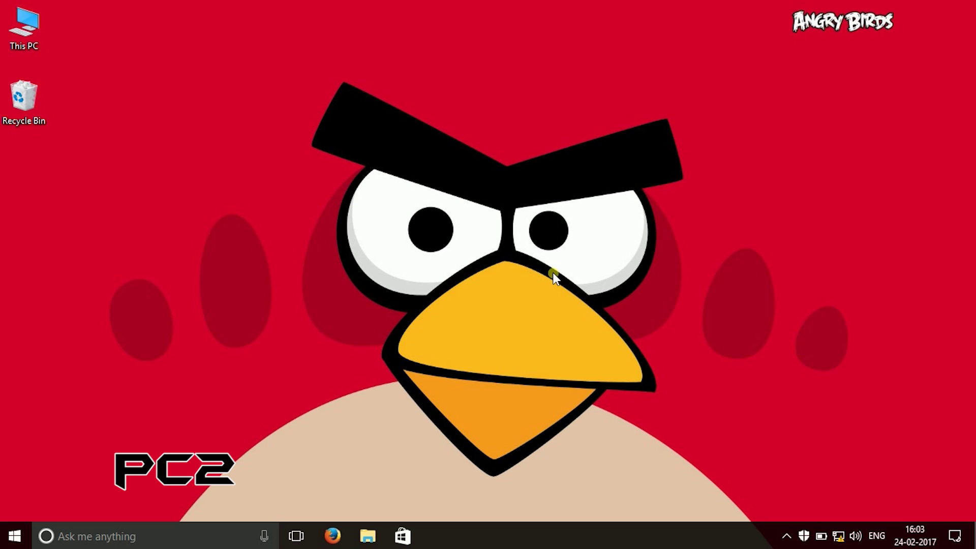
pyautogui.doubleClick(28, 30)
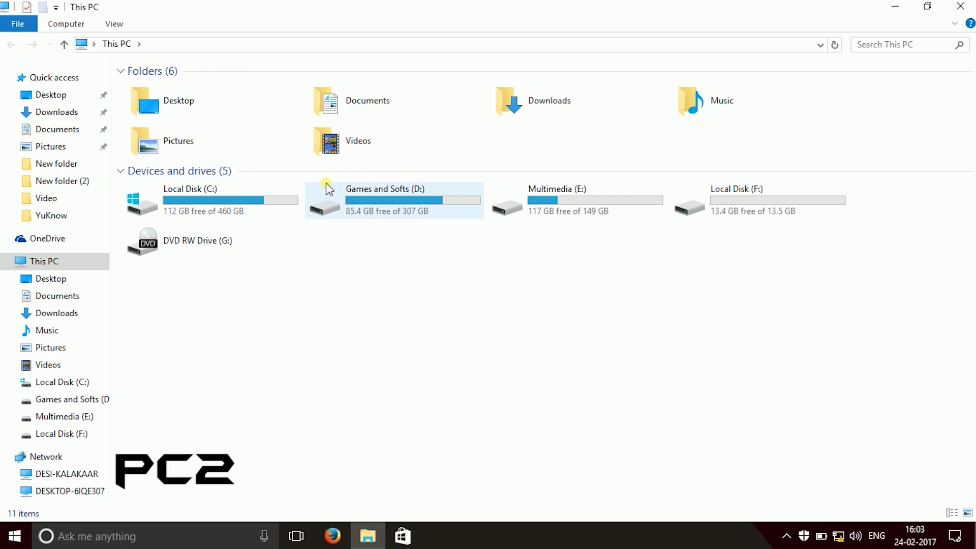
pyautogui.doubleClick(355, 195)
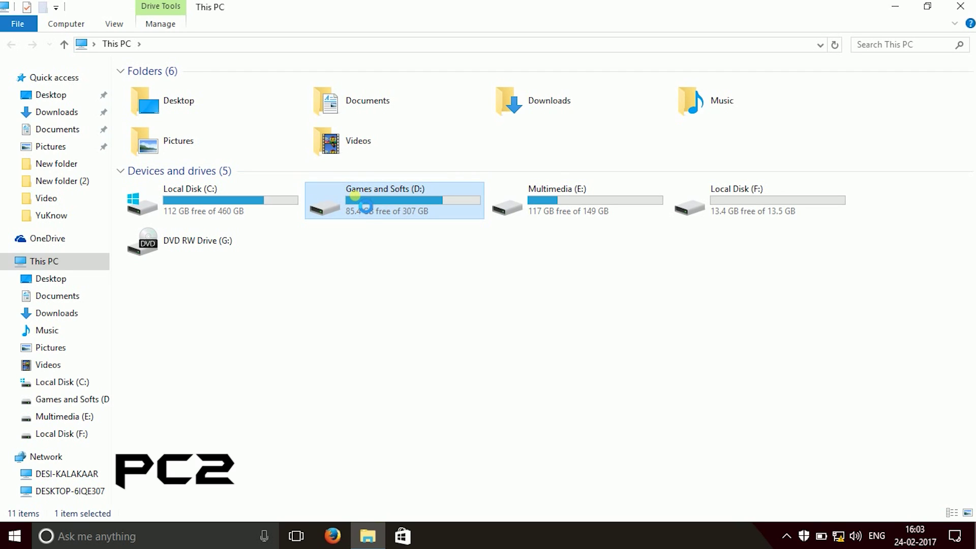
pyautogui.rightClick(355, 195)
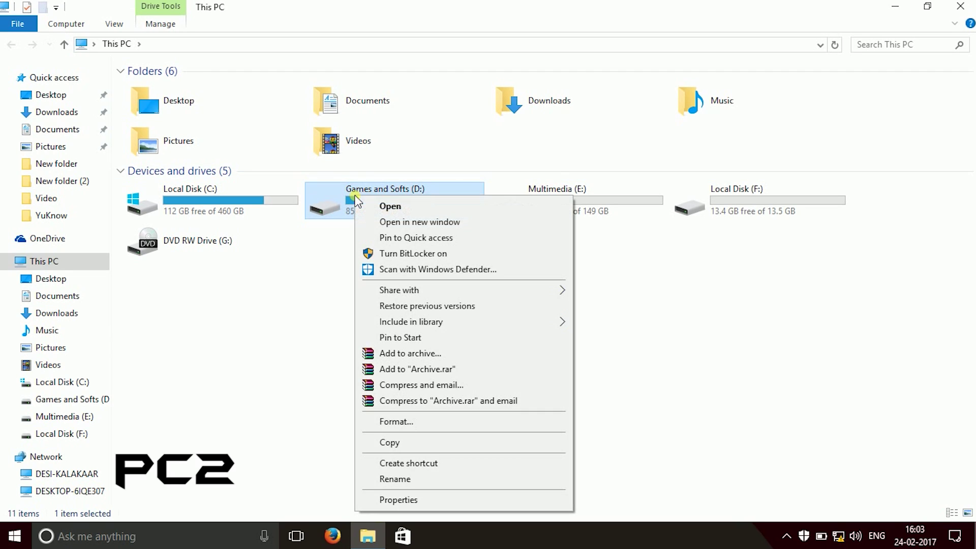
pyautogui.click(443, 498)
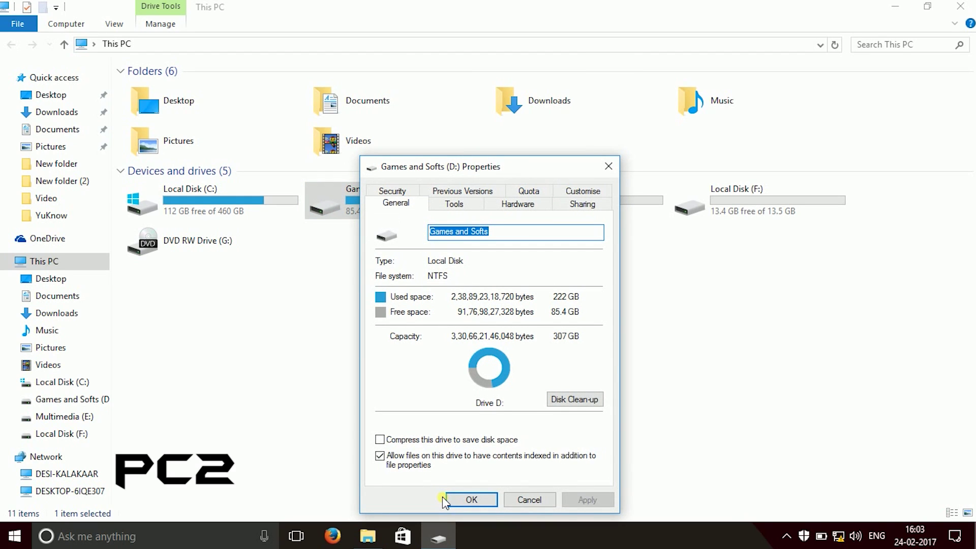
# Share the D: drive through Advanced Sharing as 'D', reachable at \\Desi-kalakaar\d
pyautogui.click(559, 204)
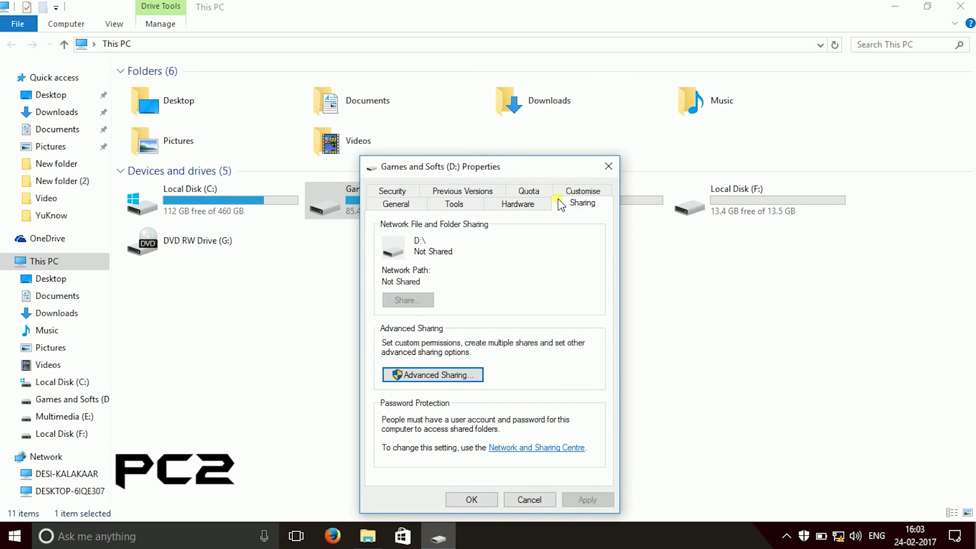
pyautogui.click(425, 373)
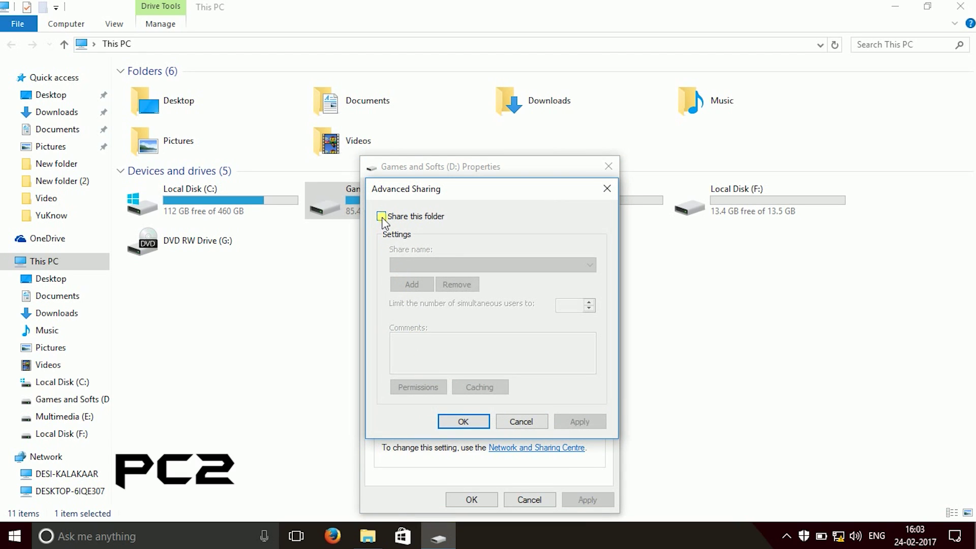
pyautogui.click(382, 217)
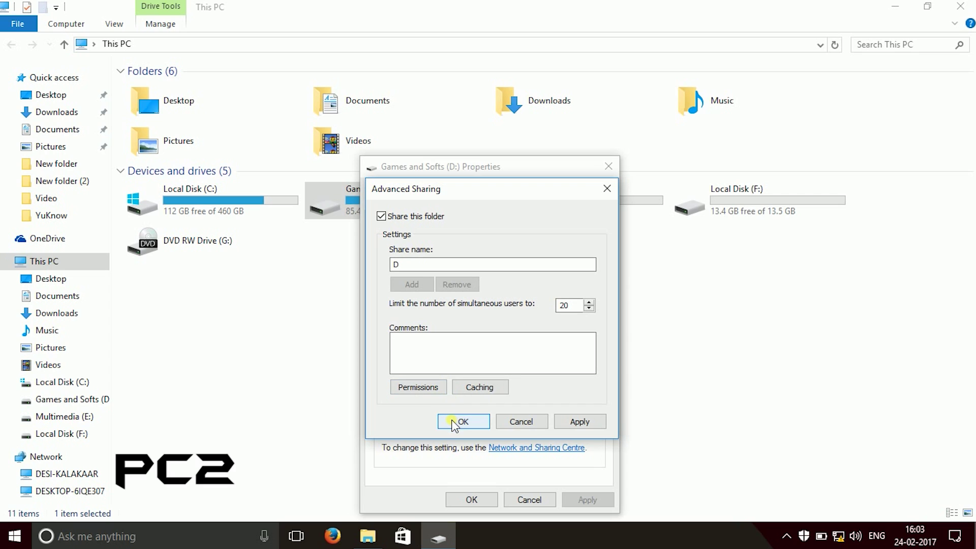
pyautogui.click(573, 421)
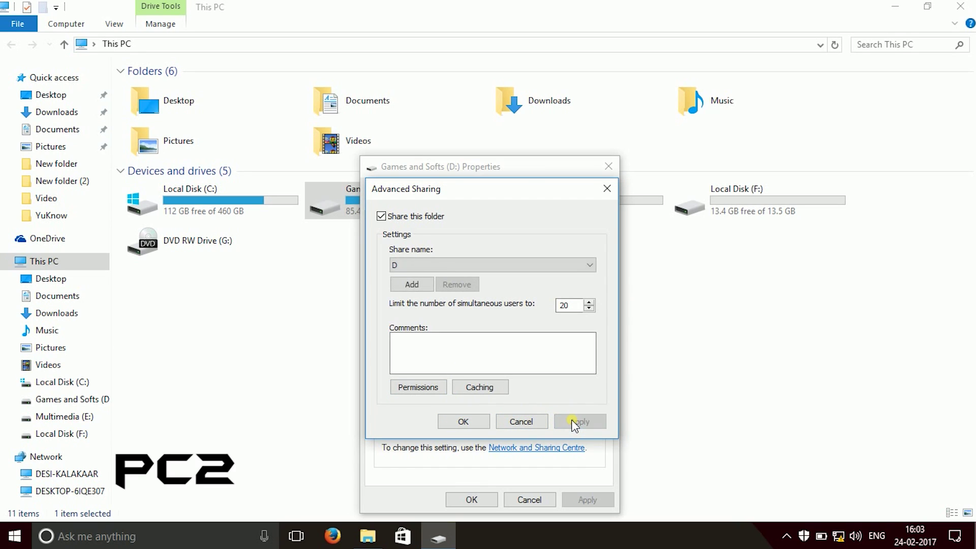
pyautogui.click(464, 422)
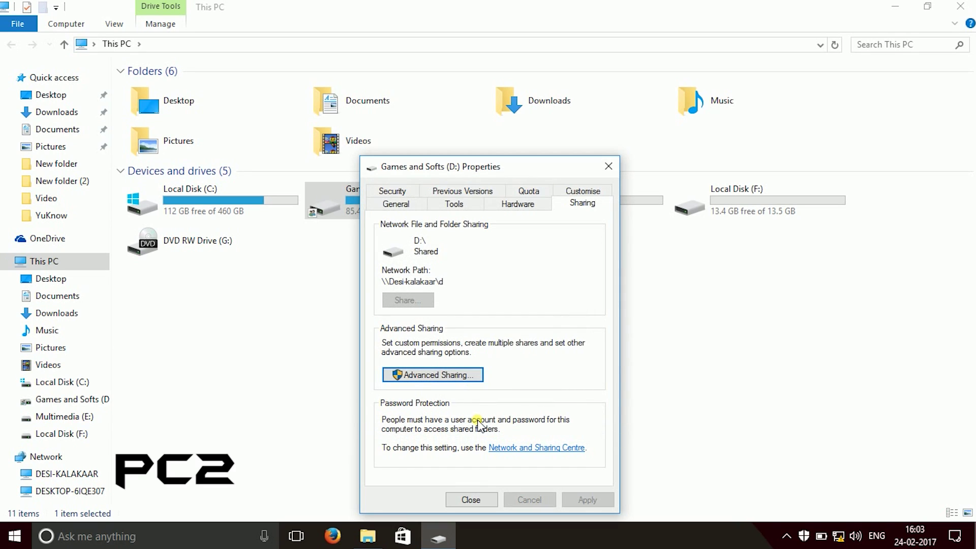
# Allow Full control for Authenticated Users in the D: drive's Security permissions and apply
pyautogui.click(398, 194)
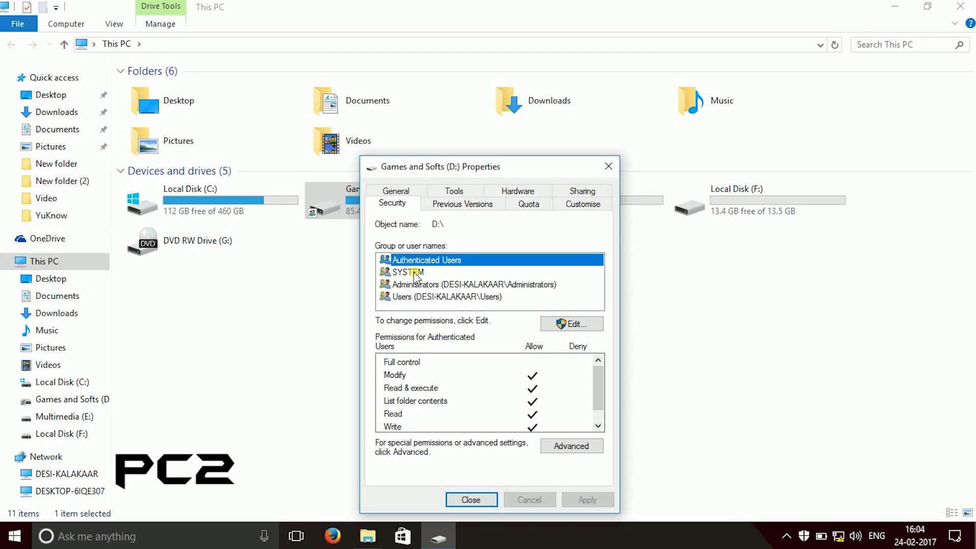
pyautogui.click(549, 322)
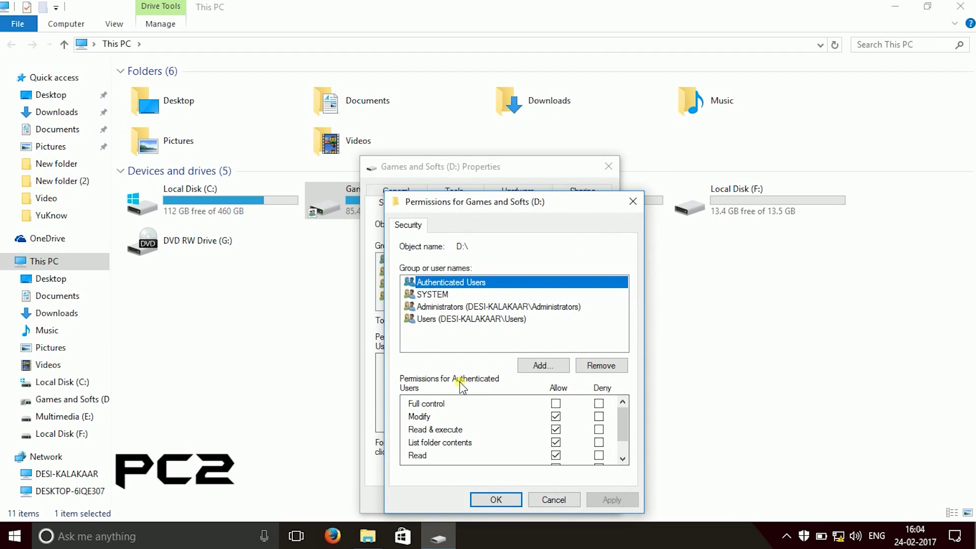
pyautogui.click(555, 404)
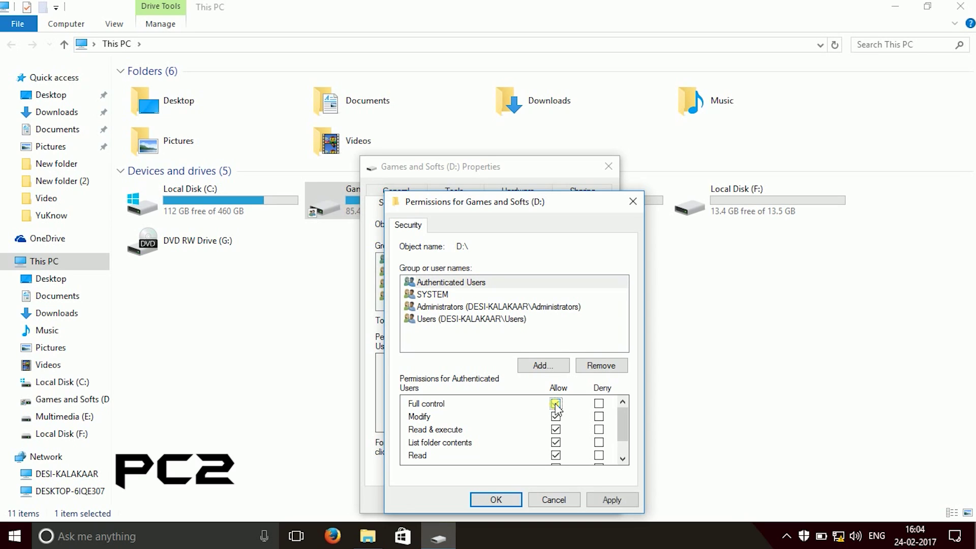
pyautogui.click(604, 497)
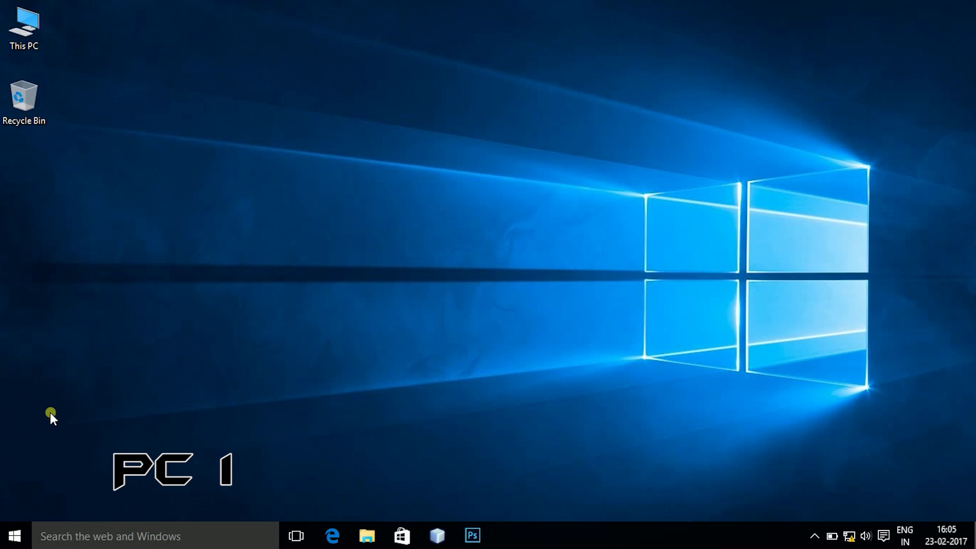
# From PC 1, browse Network to DESI-KALAKAAR's d share and select its Games folder
pyautogui.doubleClick(27, 30)
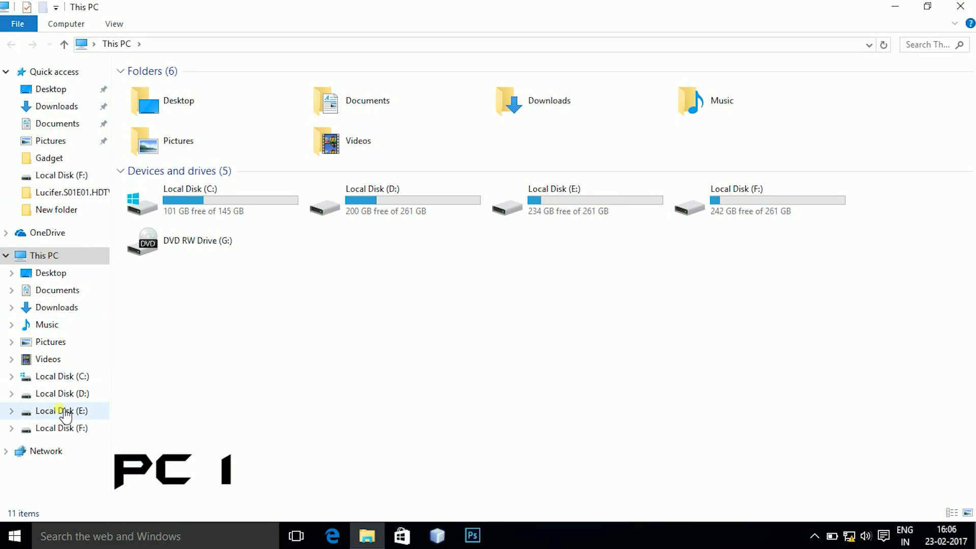
pyautogui.click(46, 452)
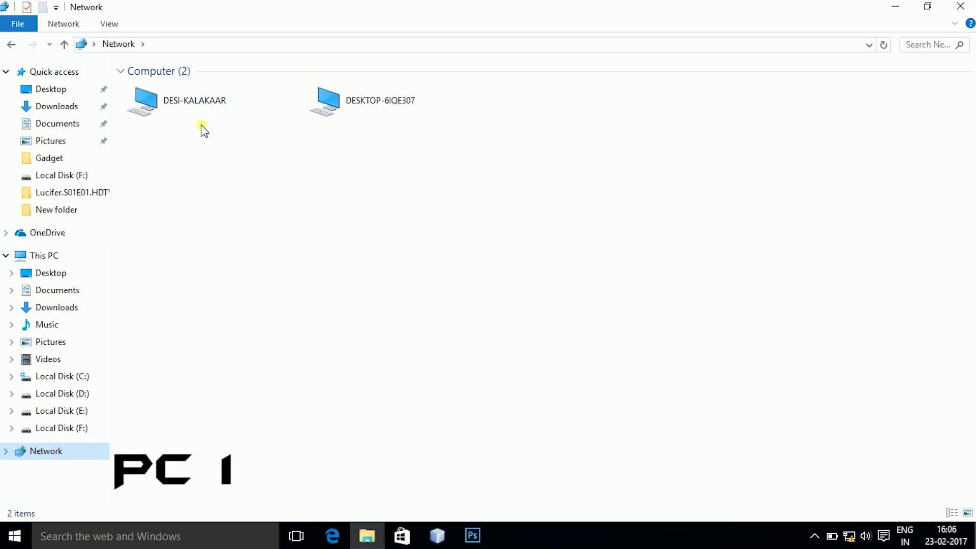
pyautogui.doubleClick(196, 102)
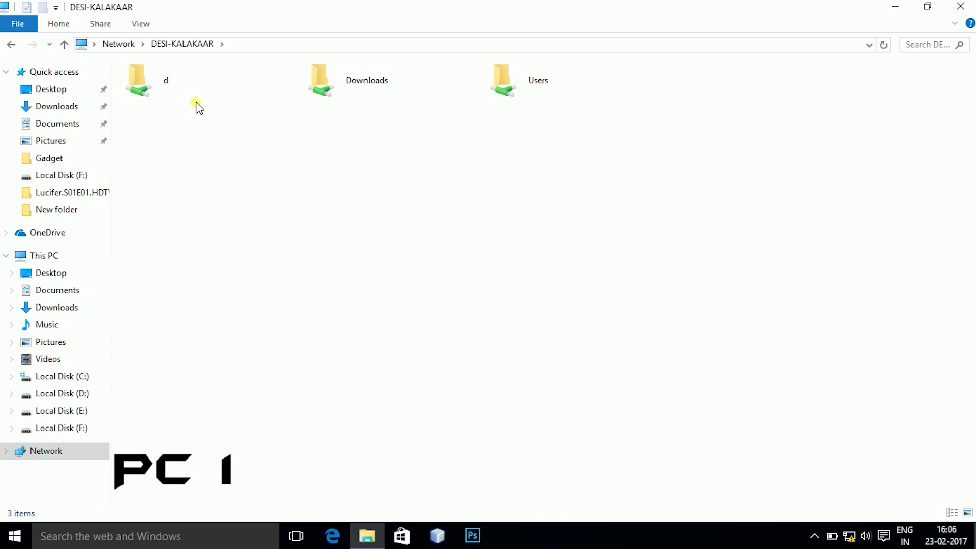
pyautogui.doubleClick(257, 86)
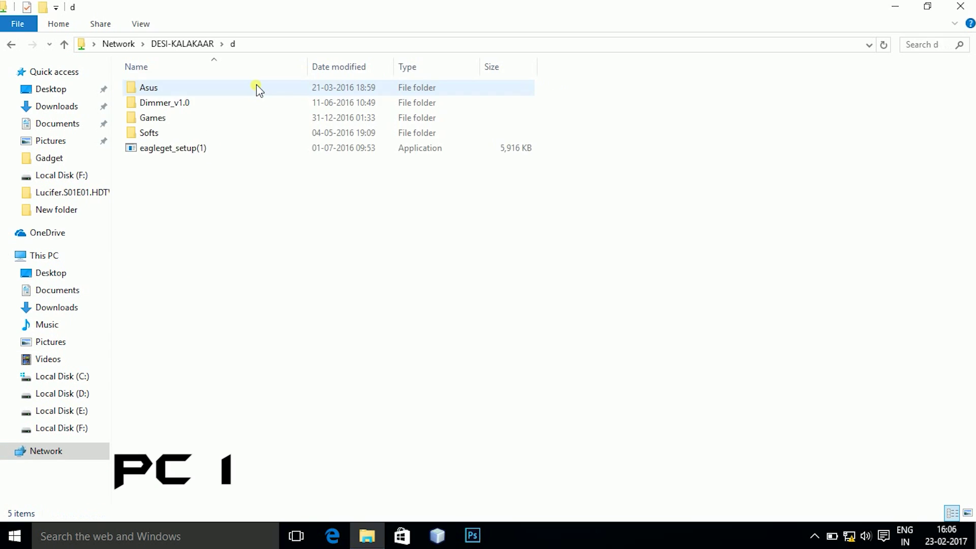
pyautogui.click(236, 117)
# Open the shared Games folder and copy the AssassinsCreedIndia folder
pyautogui.doubleClick(236, 117)
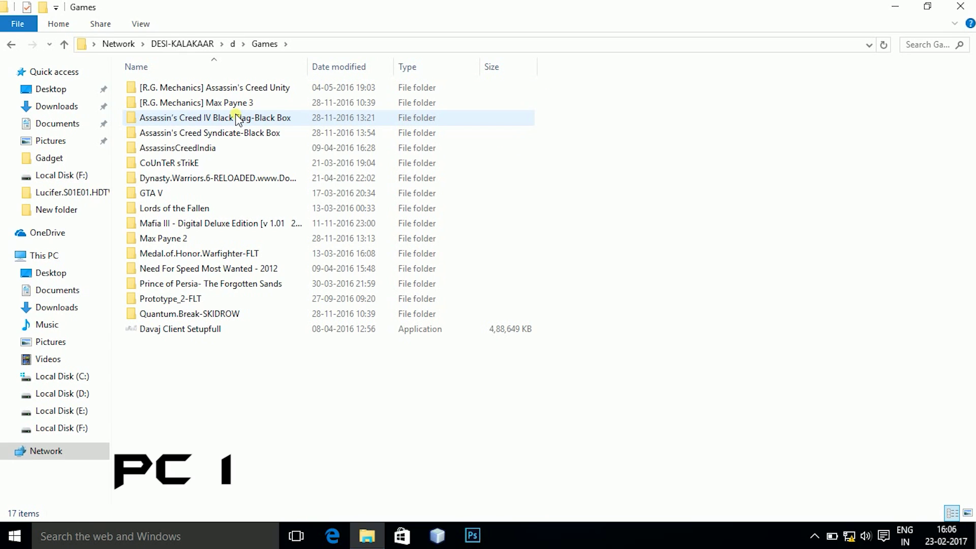
pyautogui.rightClick(257, 153)
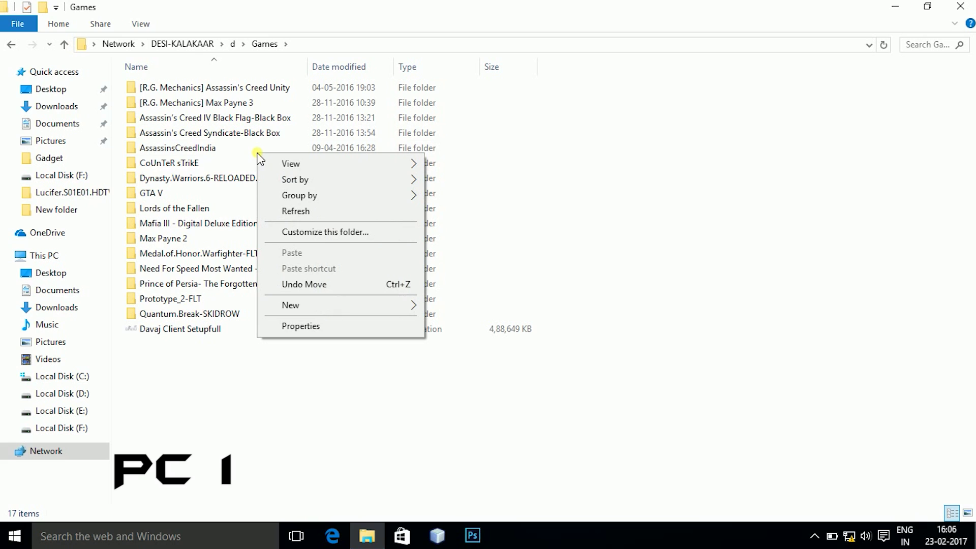
pyautogui.click(213, 149)
pyautogui.rightClick(214, 150)
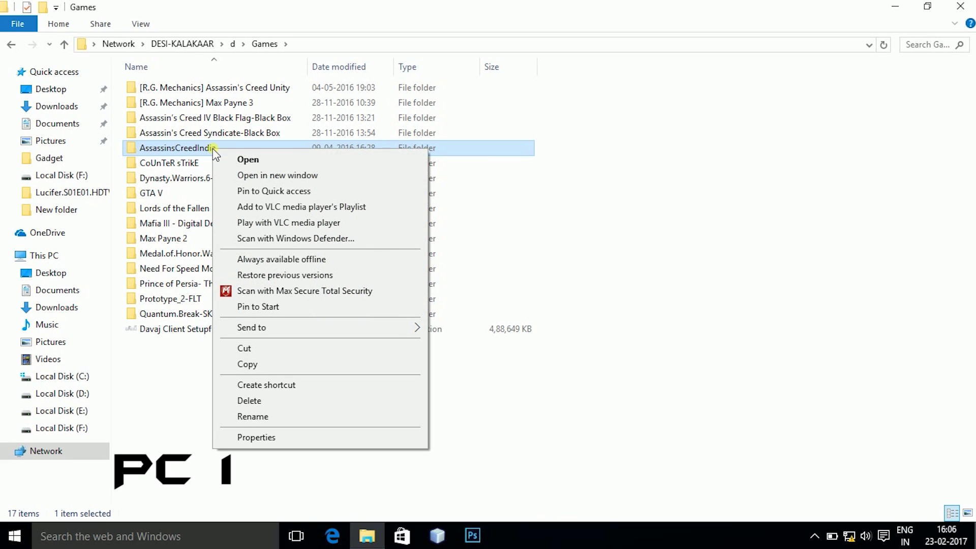
pyautogui.click(288, 364)
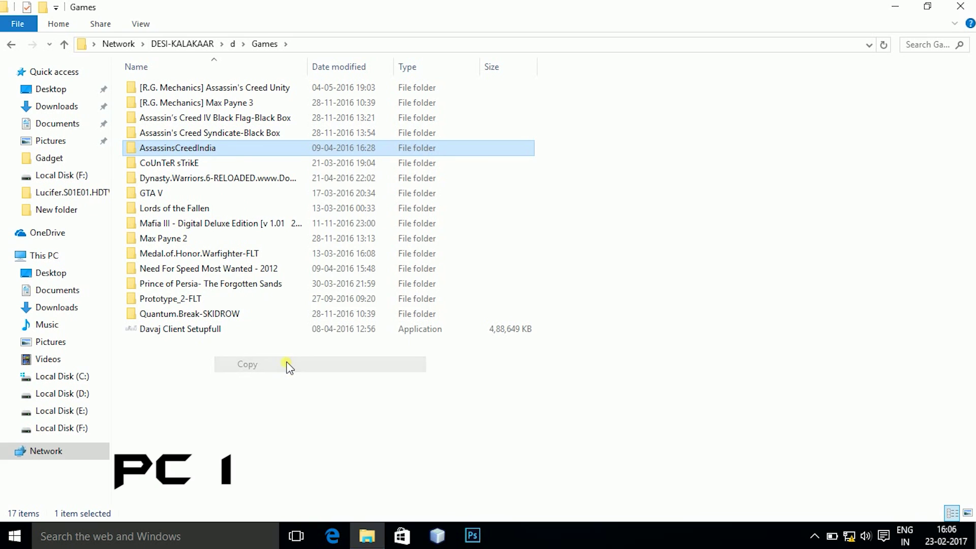
# Paste the AssassinsCreedIndia folder onto PC 1's desktop
pyautogui.click(897, 6)
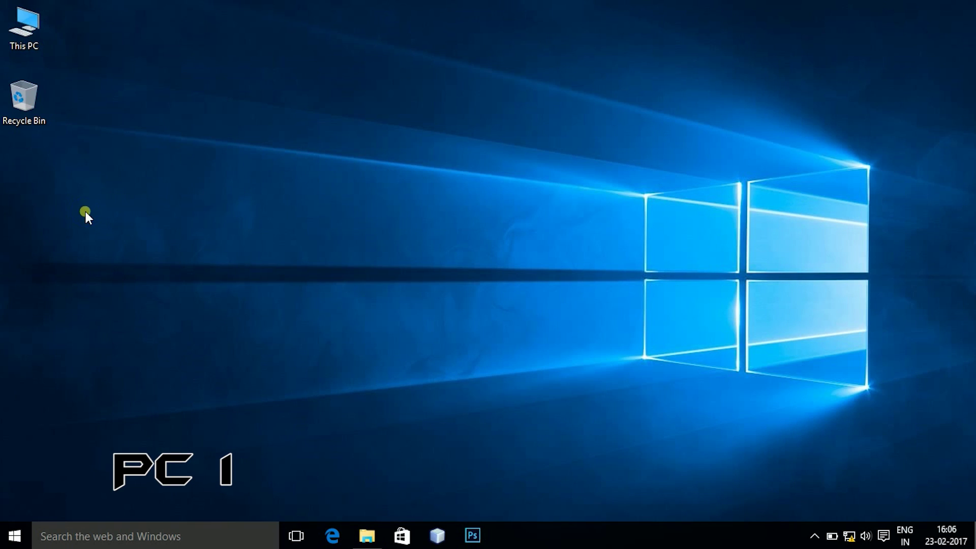
pyautogui.rightClick(85, 211)
pyautogui.click(127, 274)
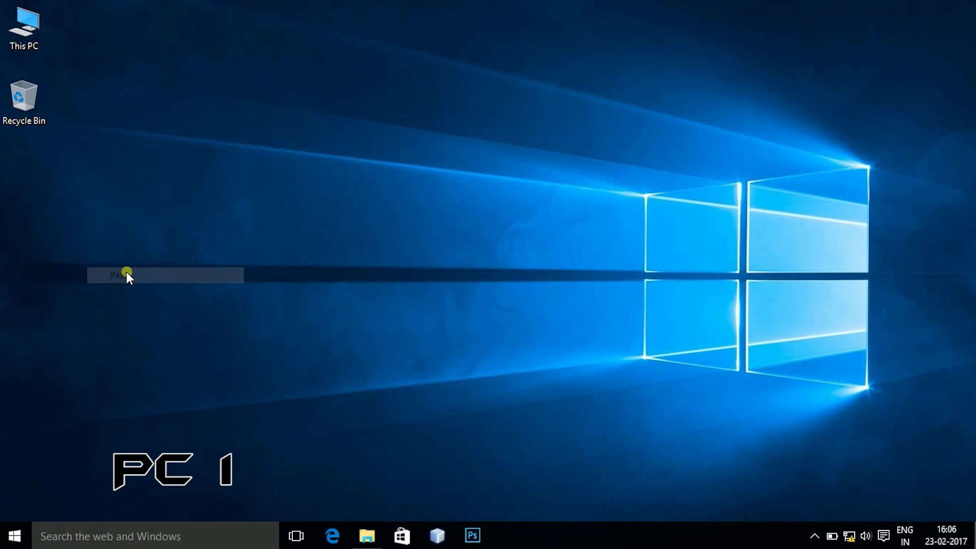